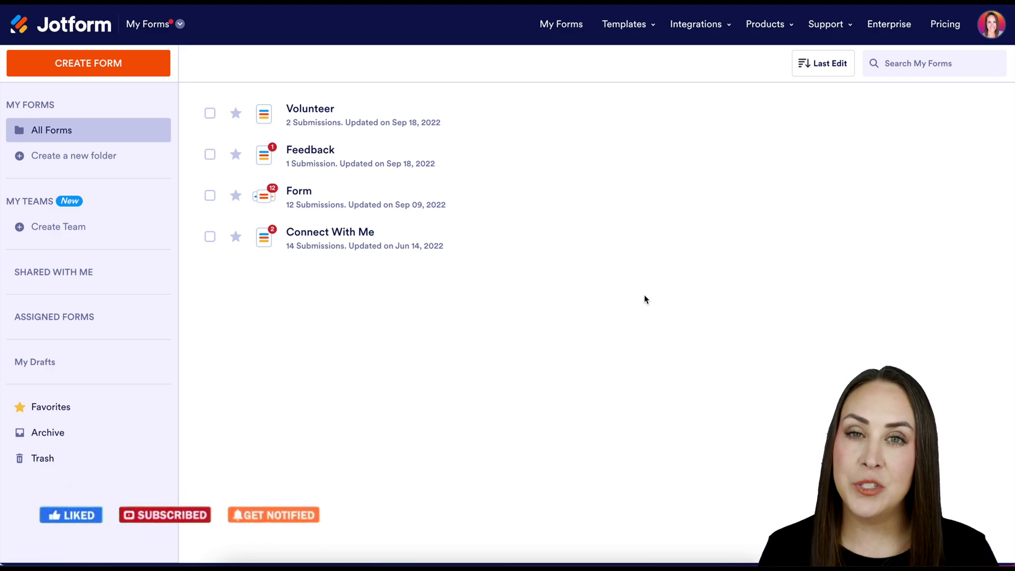
Switch from My Forms to the My Sign Documents list.
left_click(172, 32)
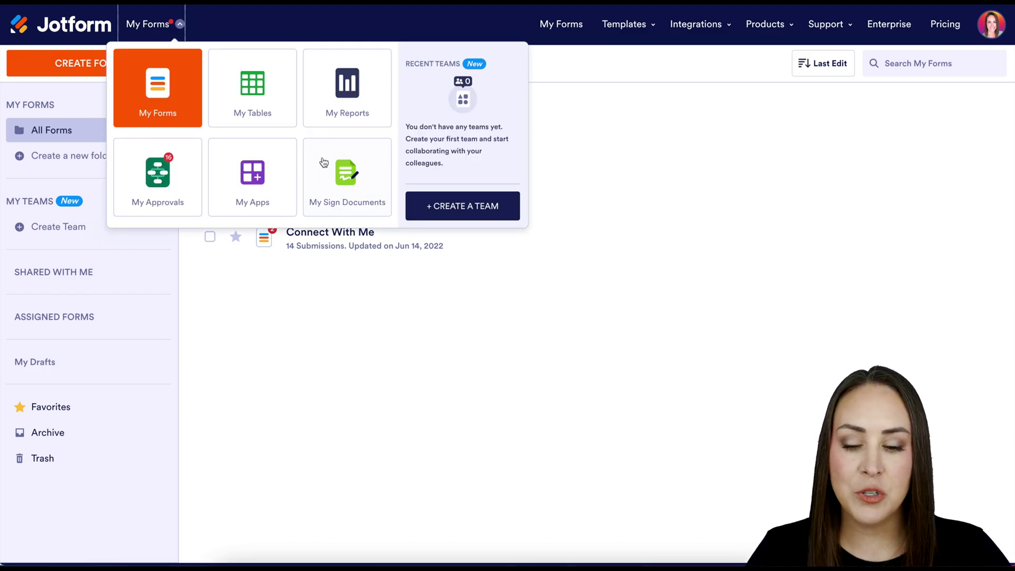
left_click(352, 180)
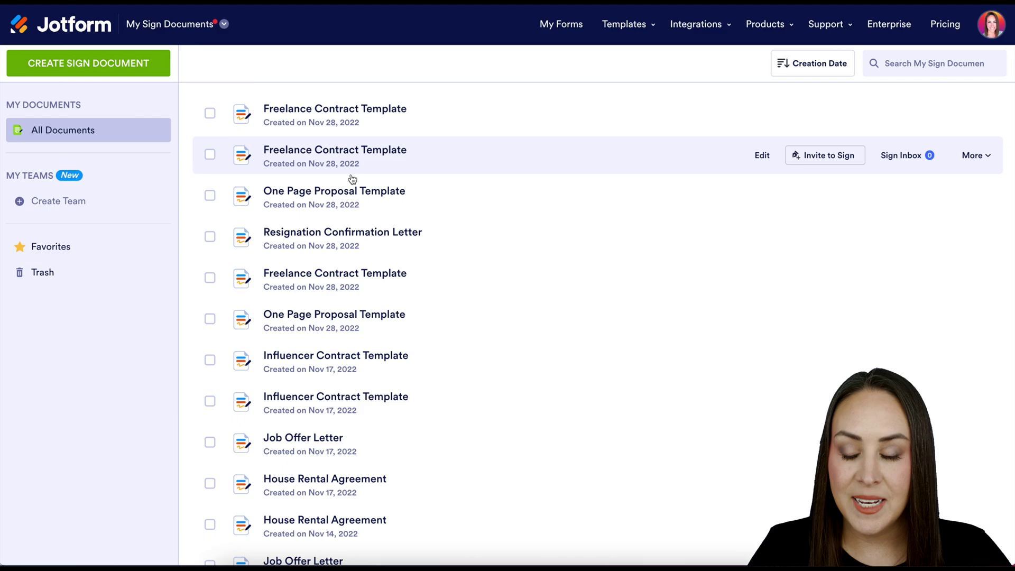
Create a sign document from a template by searching Types for 'resignation' and using Board Resignation Letter Template.
left_click(121, 64)
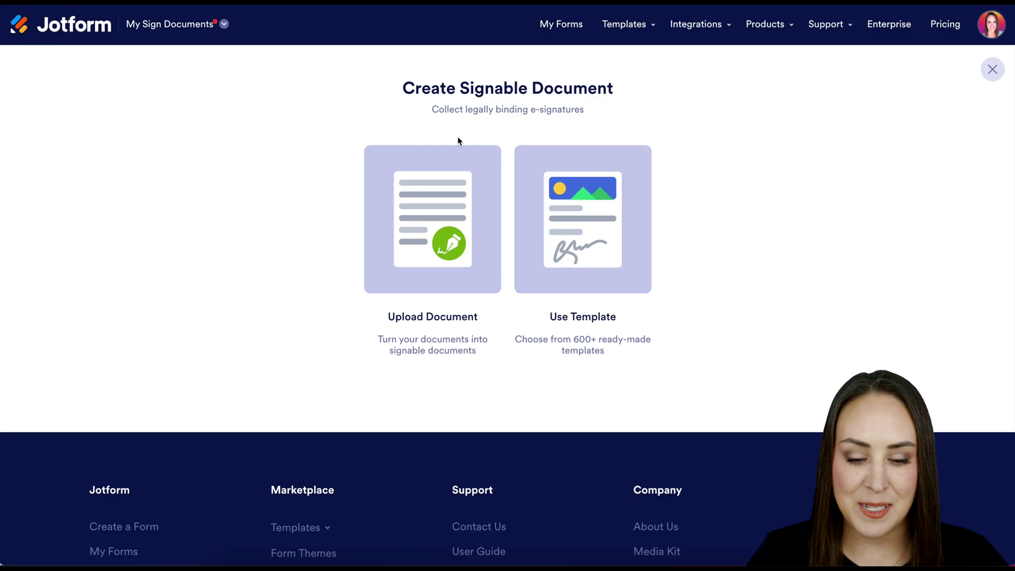
left_click(595, 194)
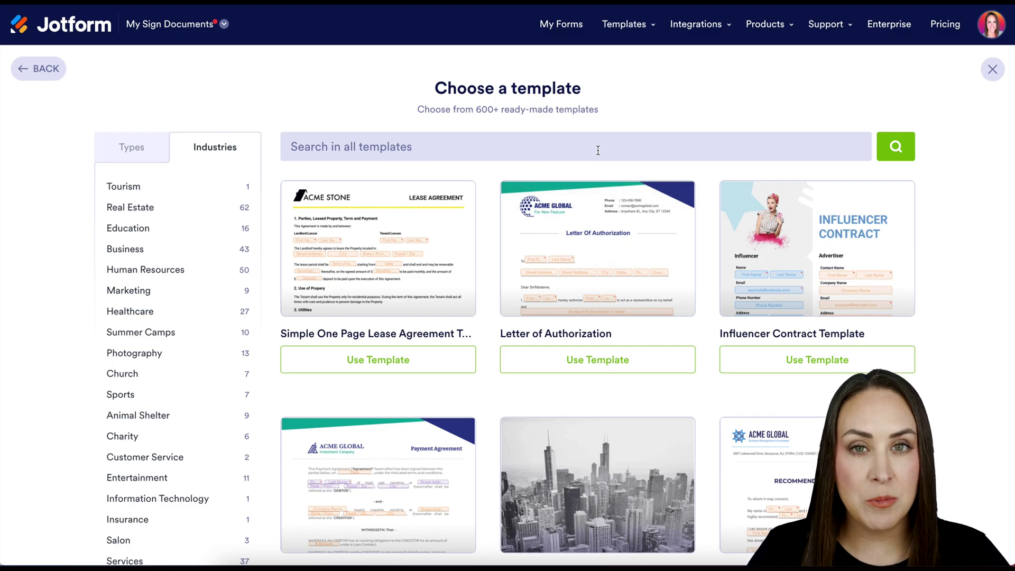
left_click(140, 147)
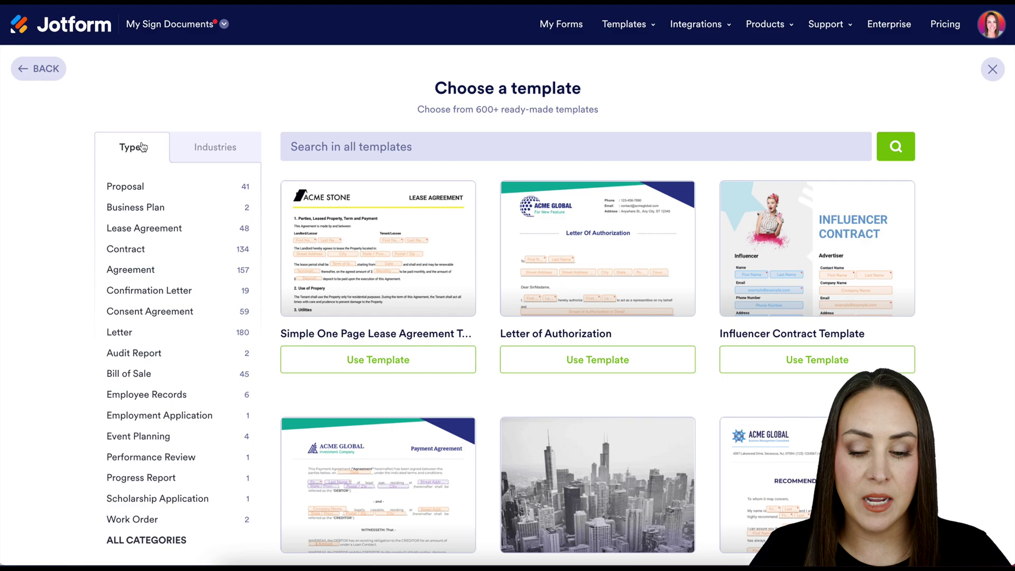
left_click(312, 152)
type("resi")
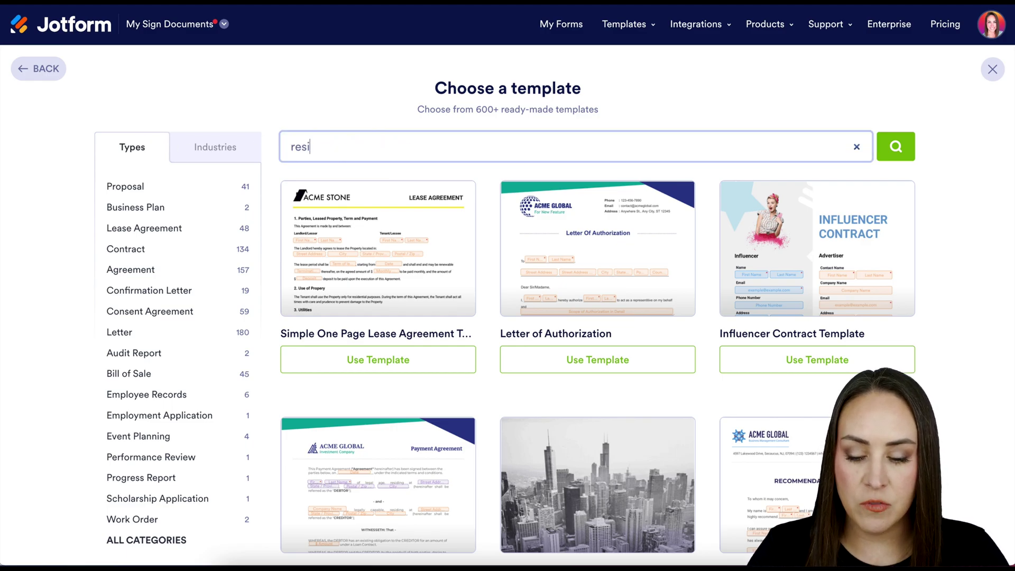
type("gnation")
key("Return")
scroll(483, 158, "down", 3)
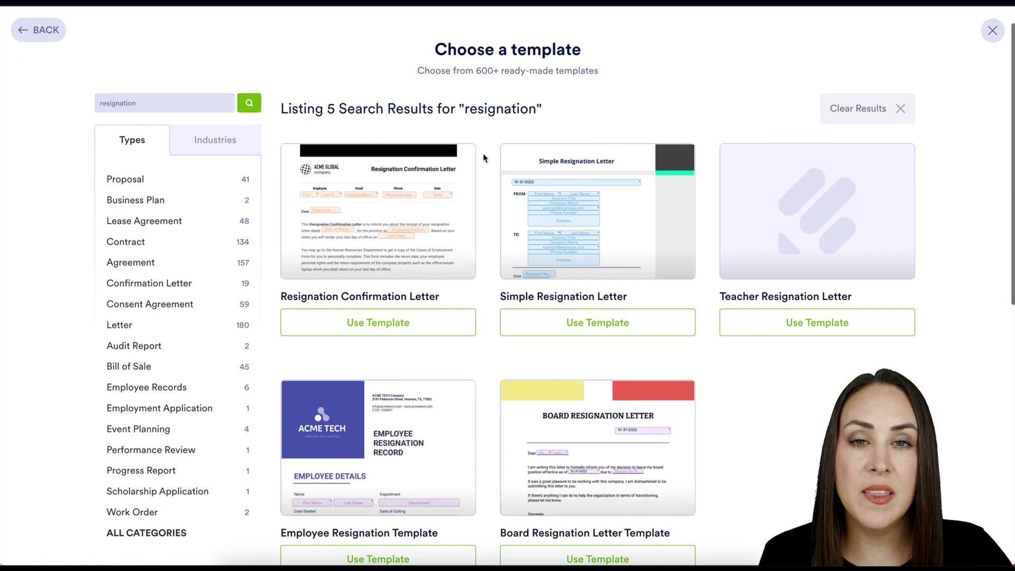
scroll(484, 158, "down", 1)
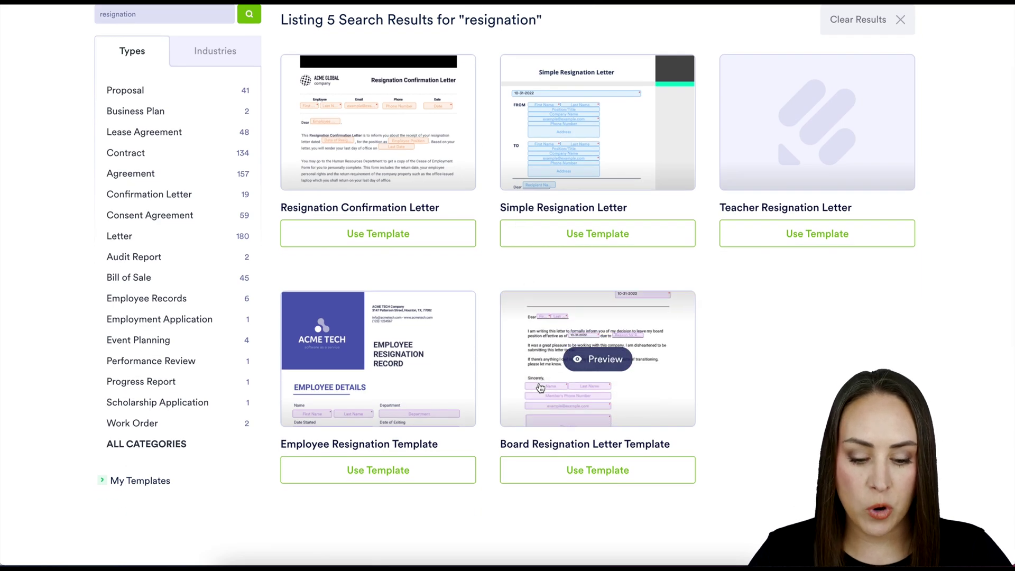
left_click(581, 469)
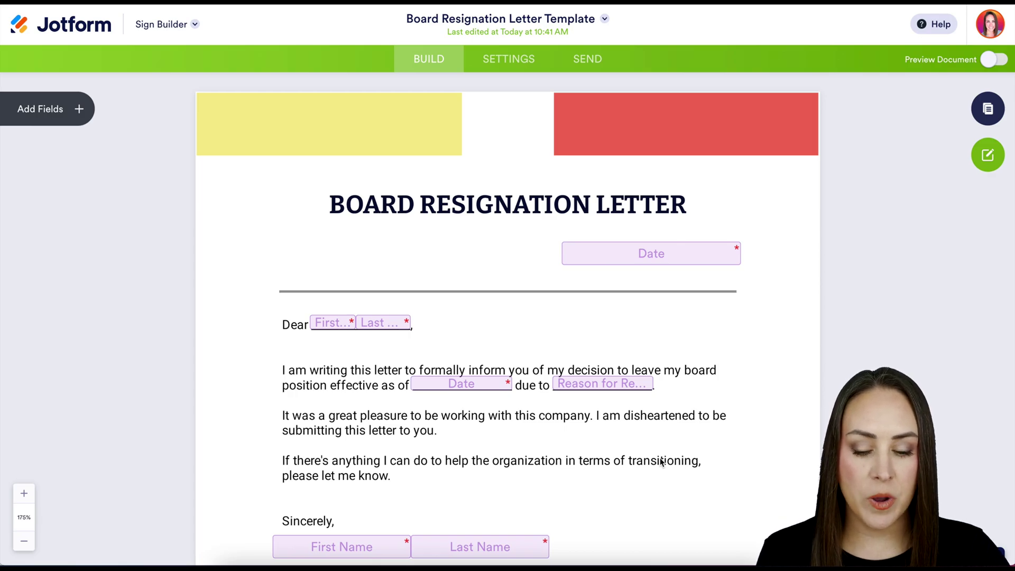
Look over the letter's prefilled fields, then bring up its General Settings.
scroll(661, 461, "down", 7)
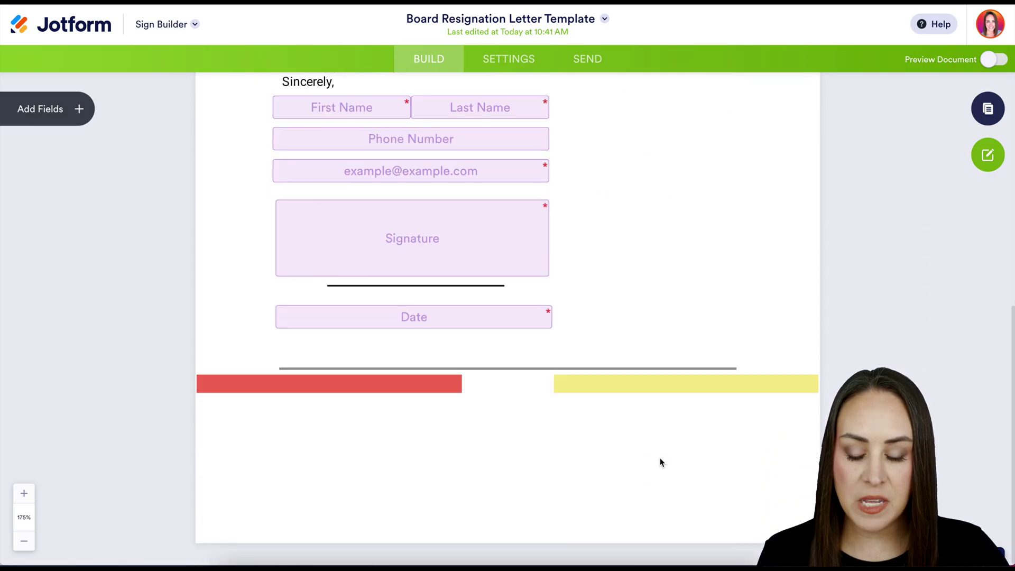
scroll(660, 462, "up", 7)
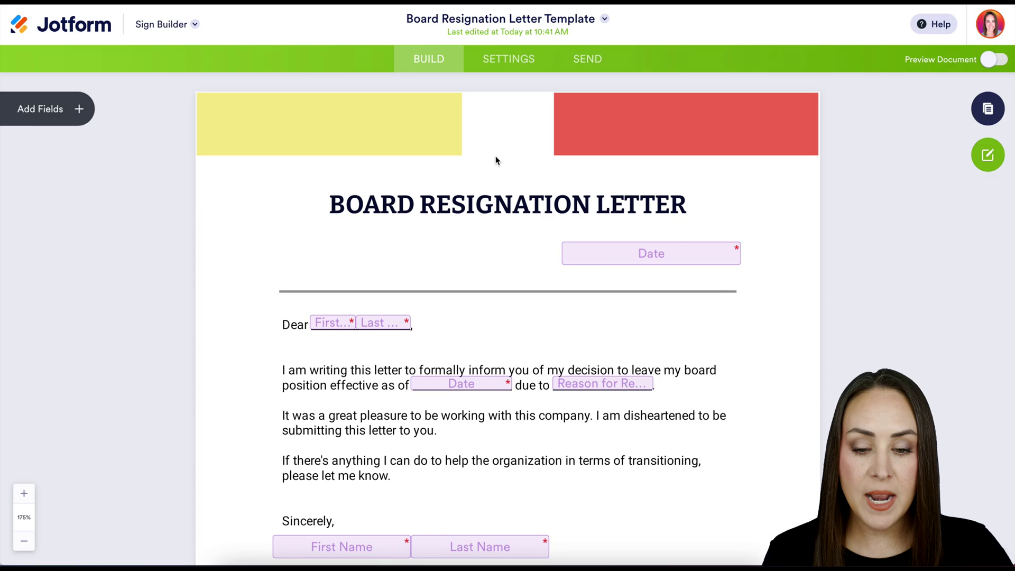
left_click(500, 59)
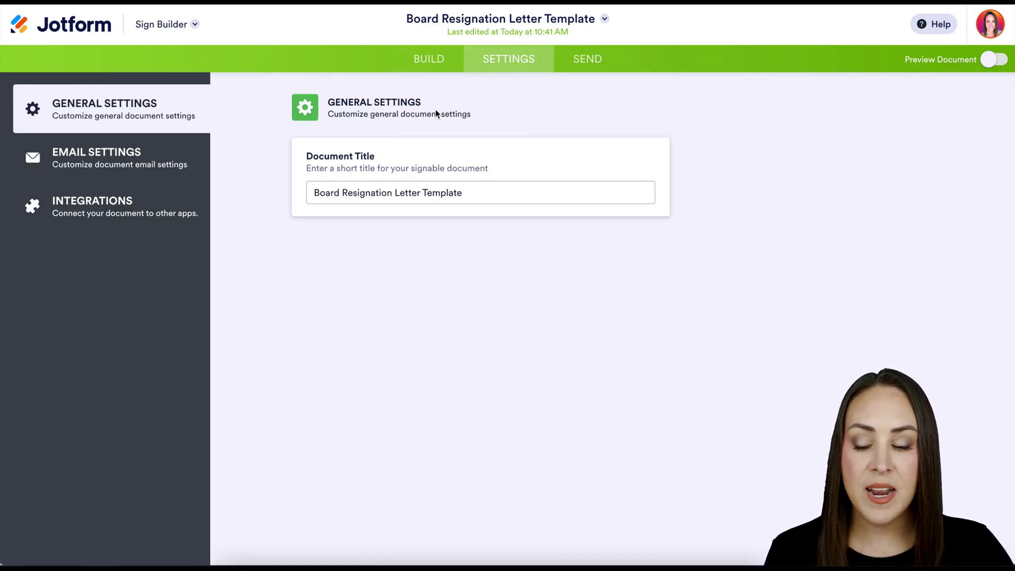
Set the Email Settings message to 'Please sign ASAP' and move on to the Send page.
left_click(144, 161)
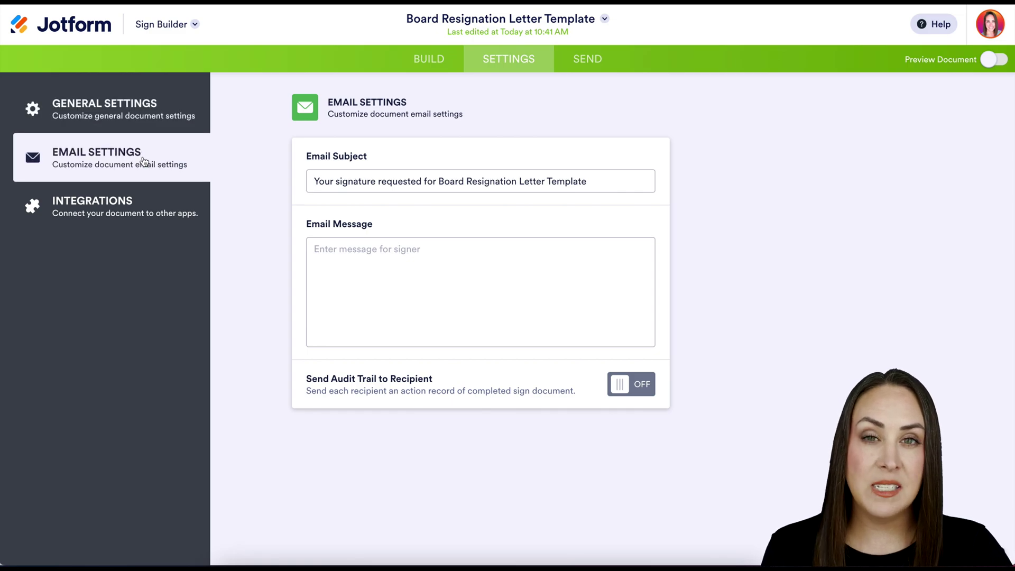
left_click(352, 253)
type("Please sign ASAP")
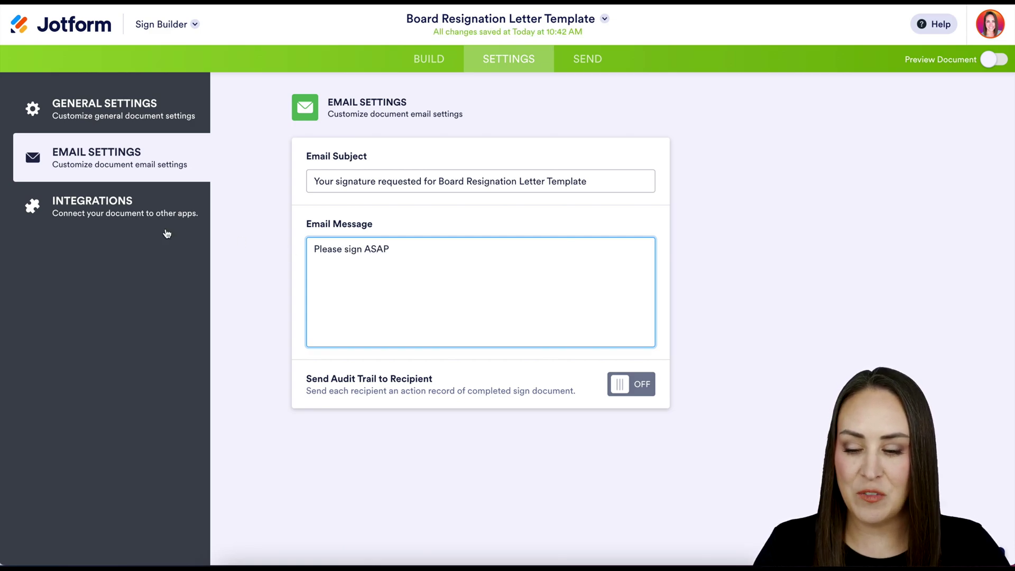
left_click(93, 213)
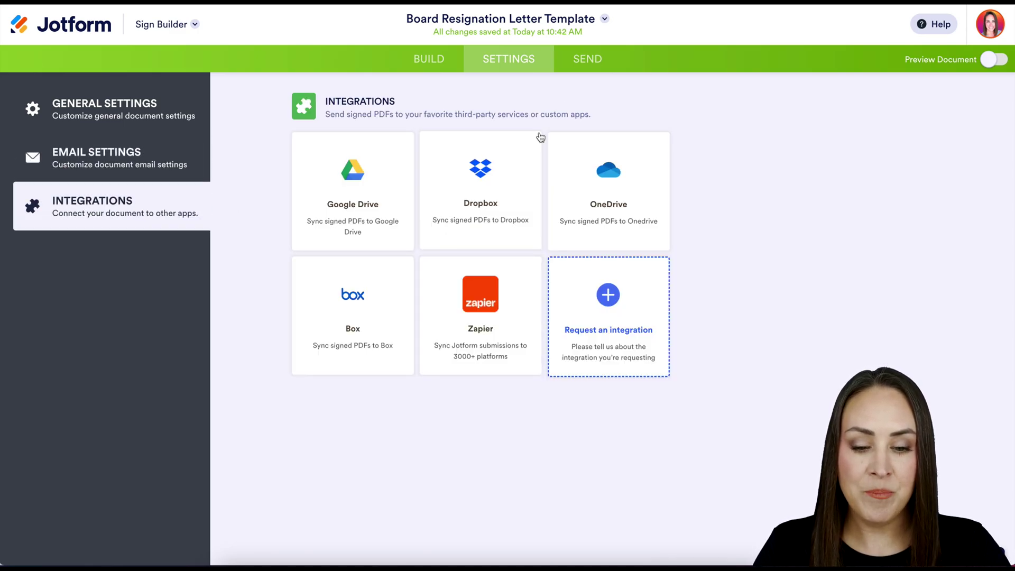
left_click(592, 60)
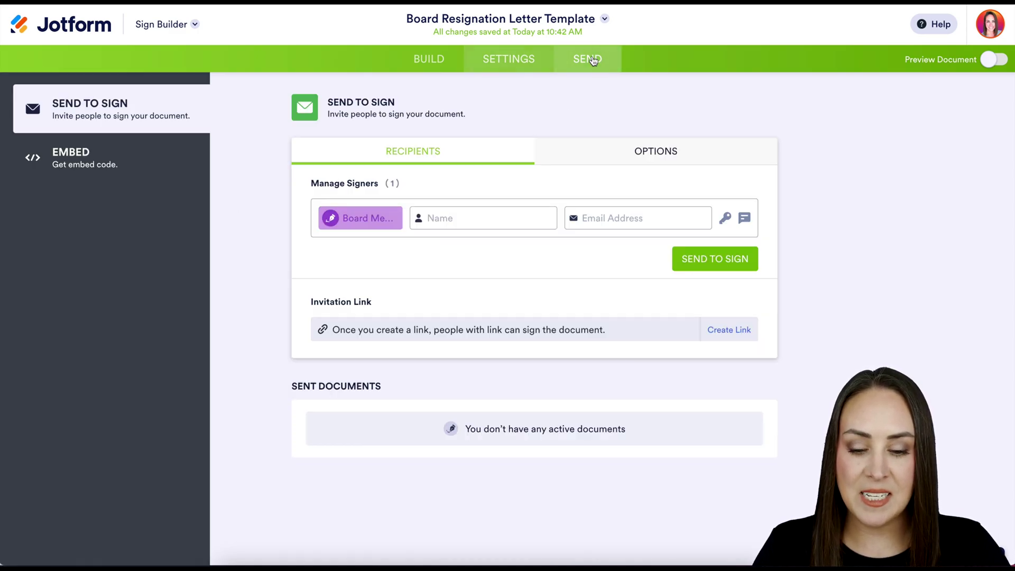
Add a signer with their full name and e-mail address.
left_click(439, 220)
key("Tab")
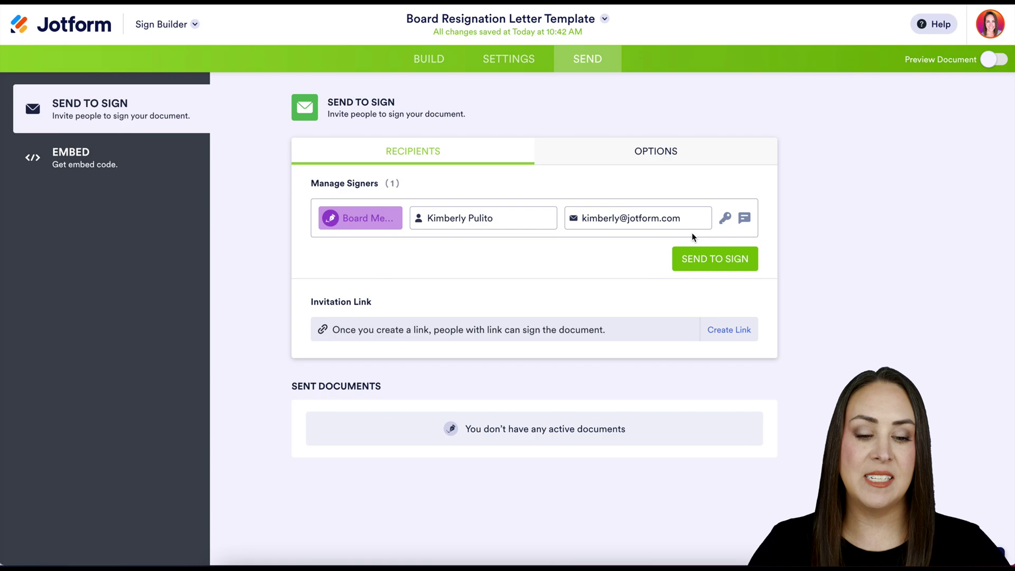
left_click(727, 224)
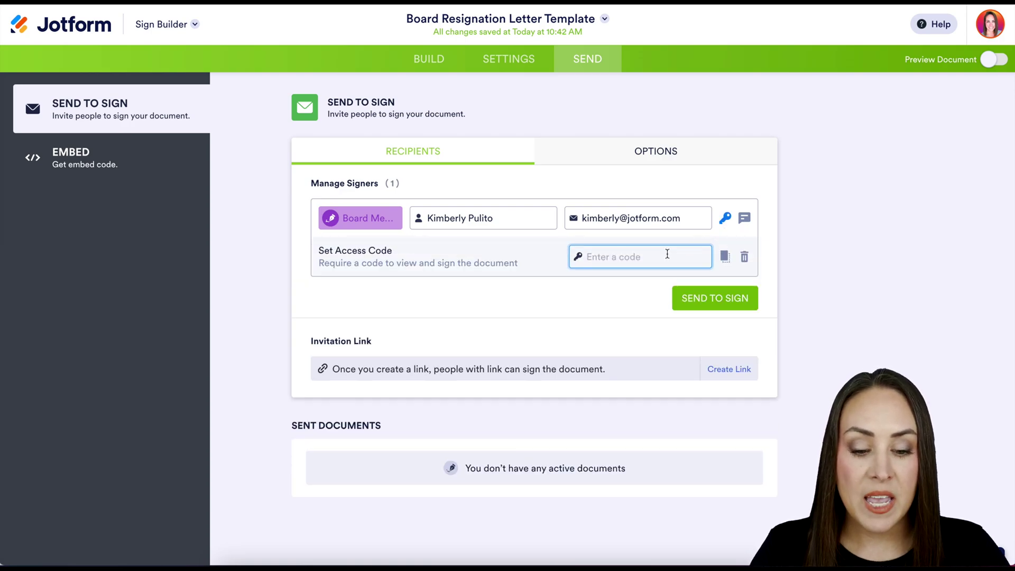
type("123")
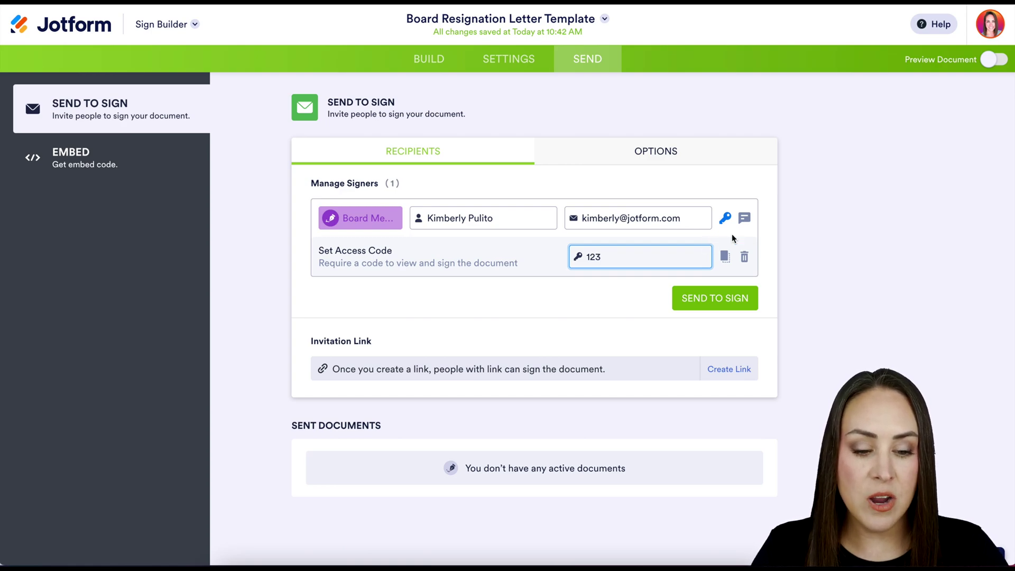
left_click(744, 218)
type("Pas")
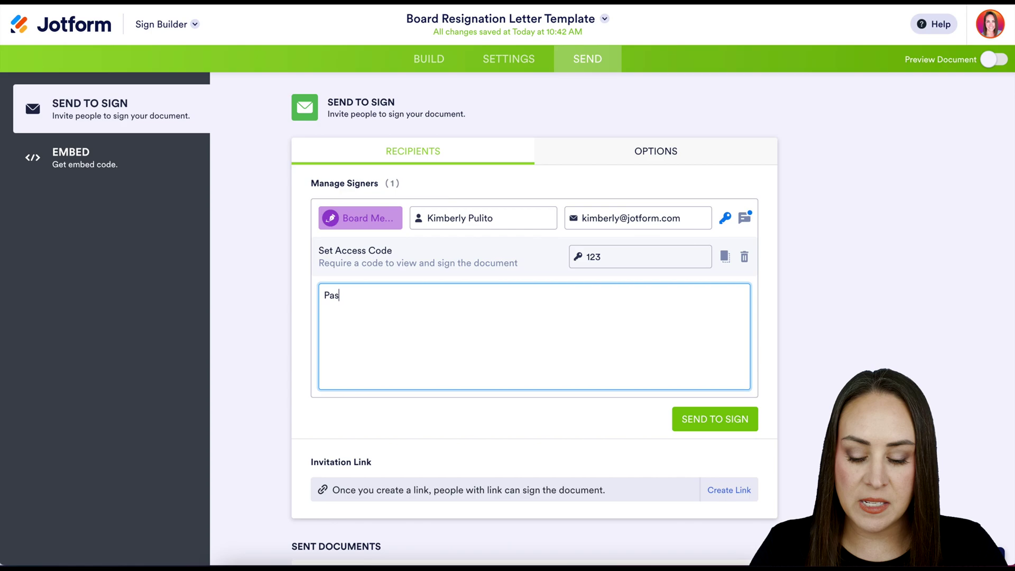
type("scode this 123")
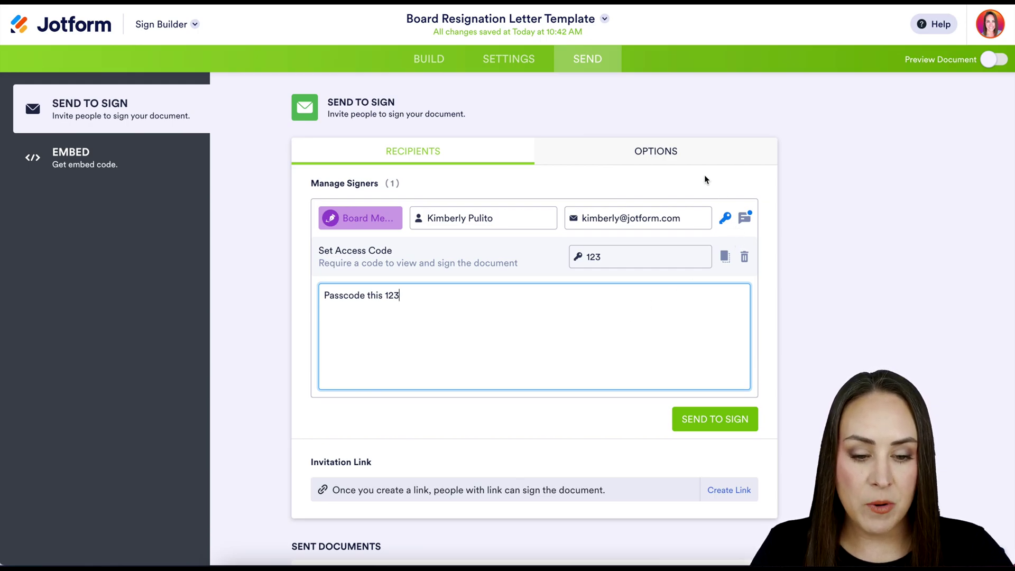
left_click(686, 161)
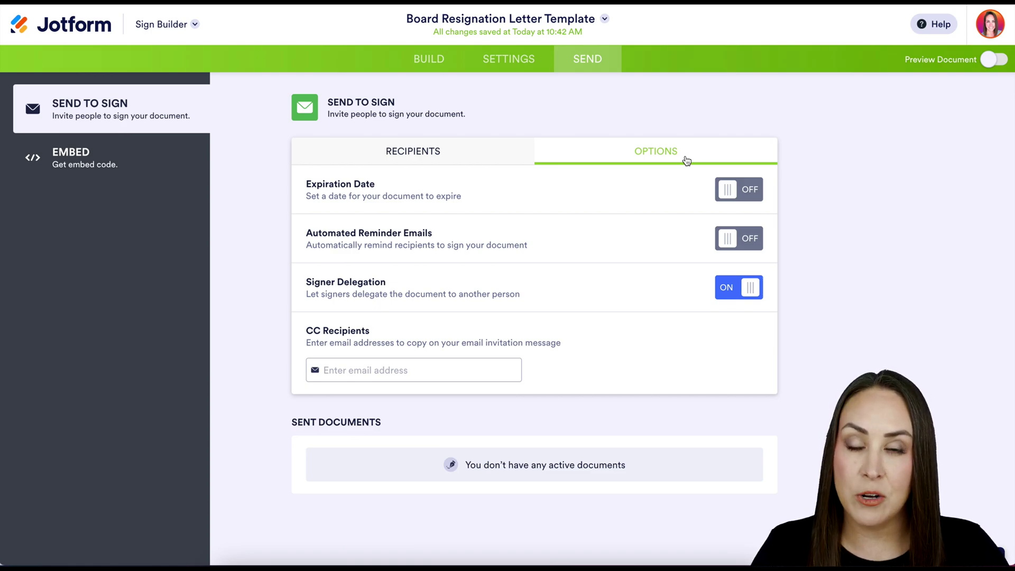
Turn off Signer Delegation and send the letter out for signature.
left_click(750, 292)
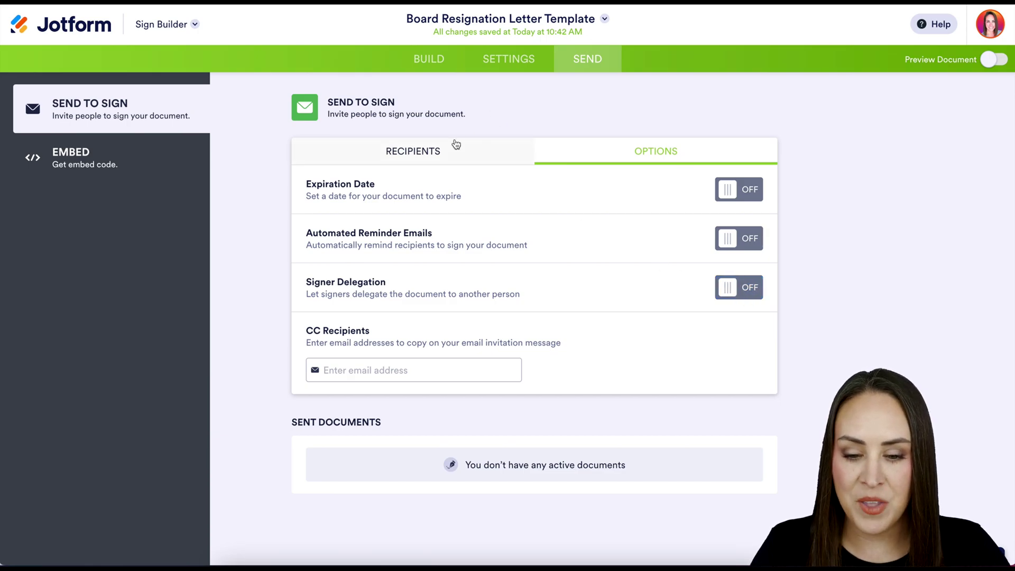
left_click(421, 153)
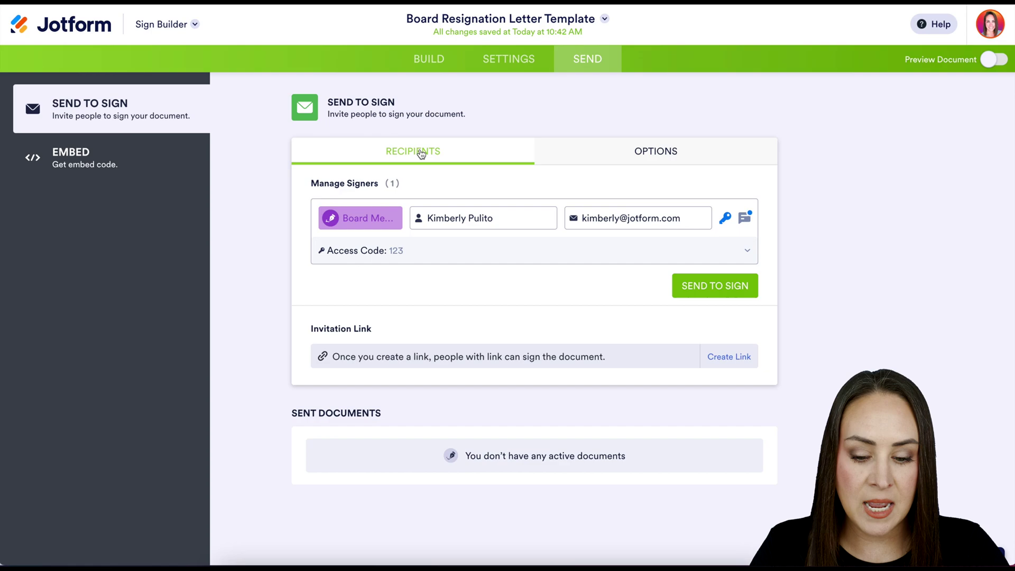
left_click(703, 291)
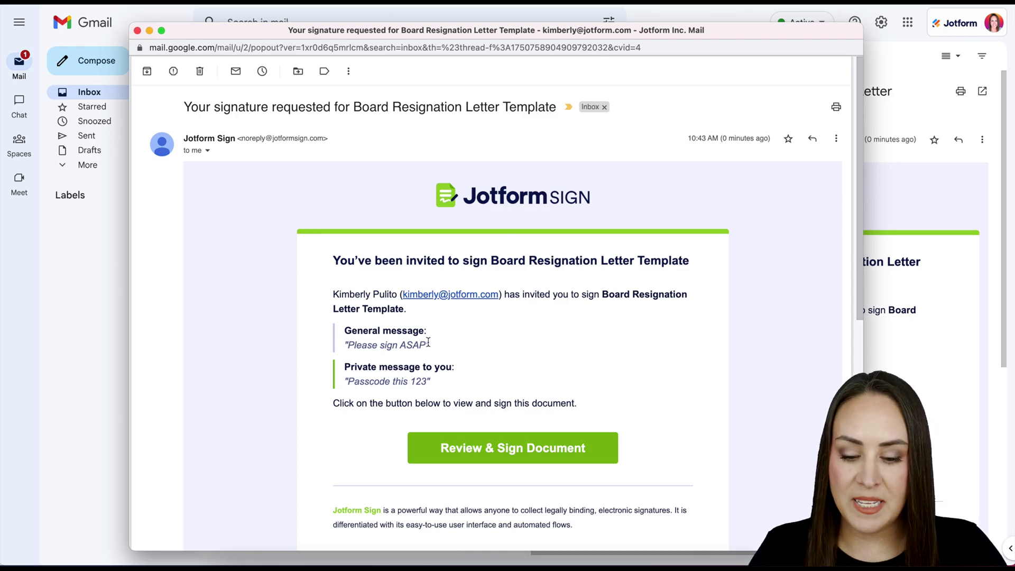
Read the 'Please sign ASAP' and passcode messages in Gmail, then follow the signing link.
left_click_drag(429, 345, 351, 341)
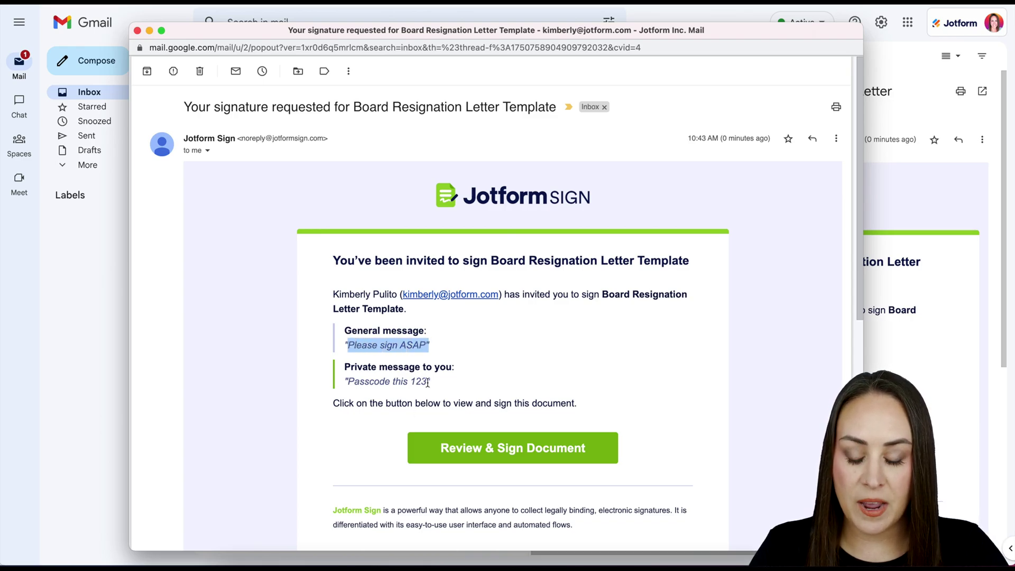
left_click_drag(429, 381, 350, 382)
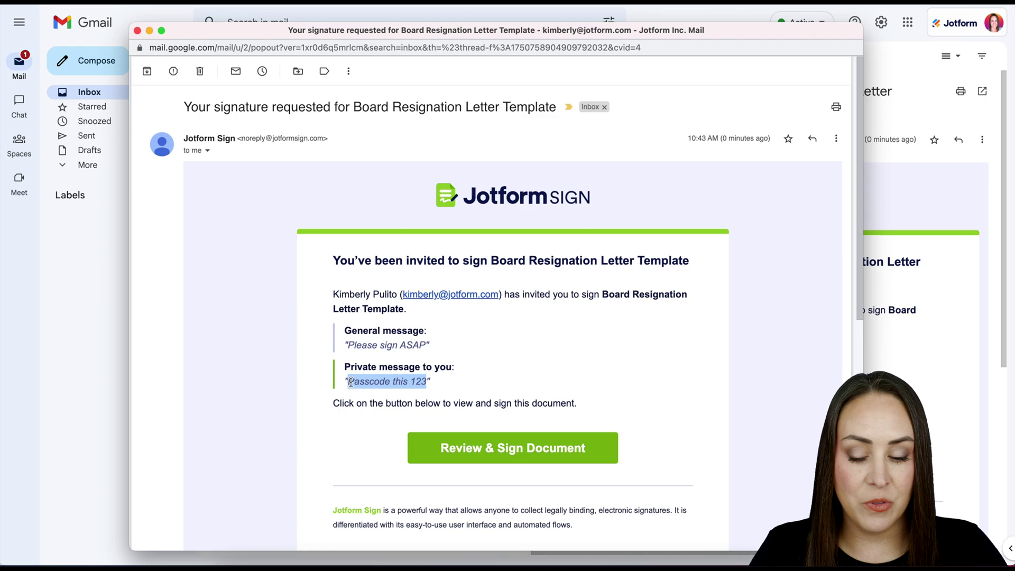
left_click(555, 458)
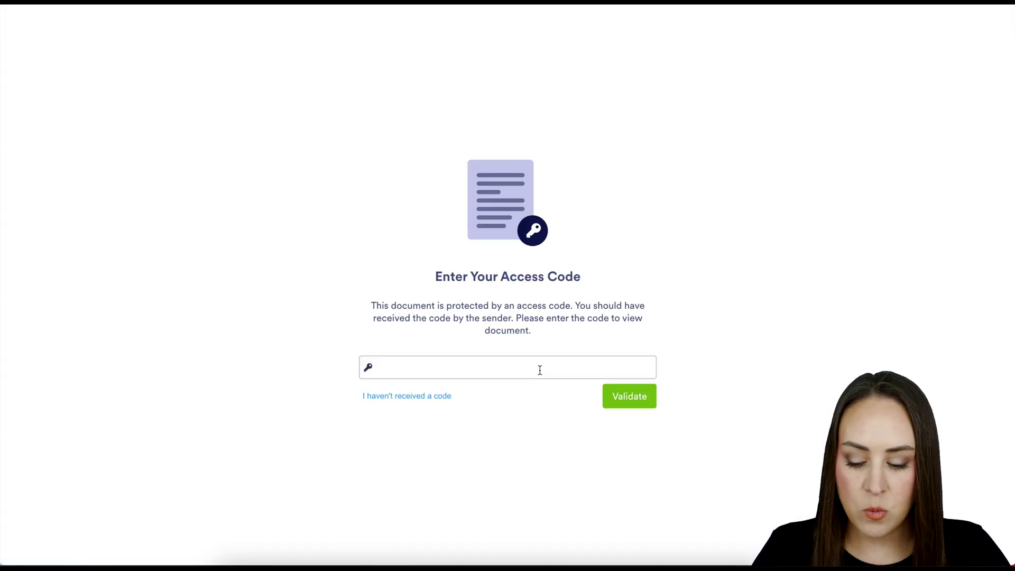
left_click(540, 370)
type("123")
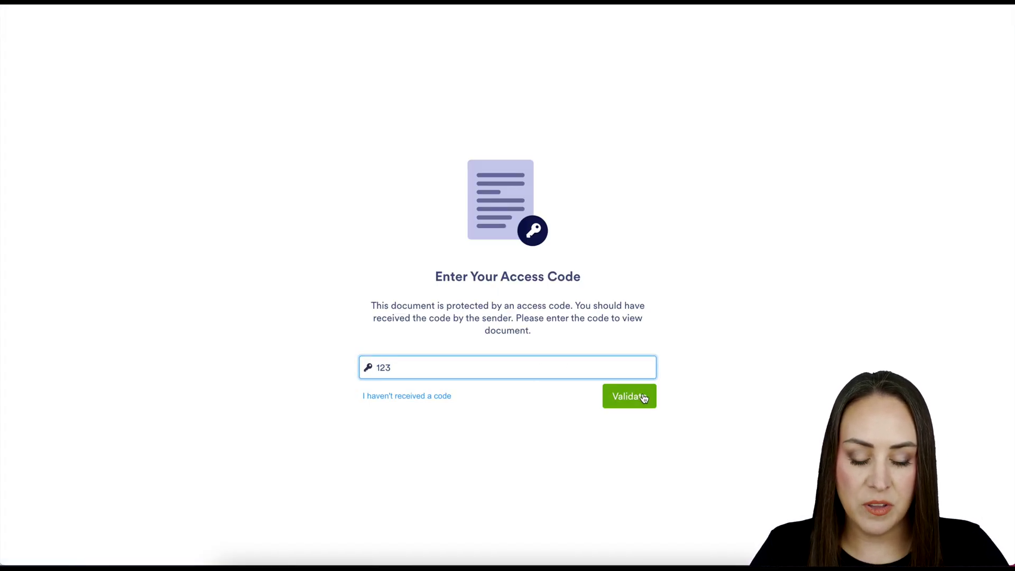
left_click(642, 394)
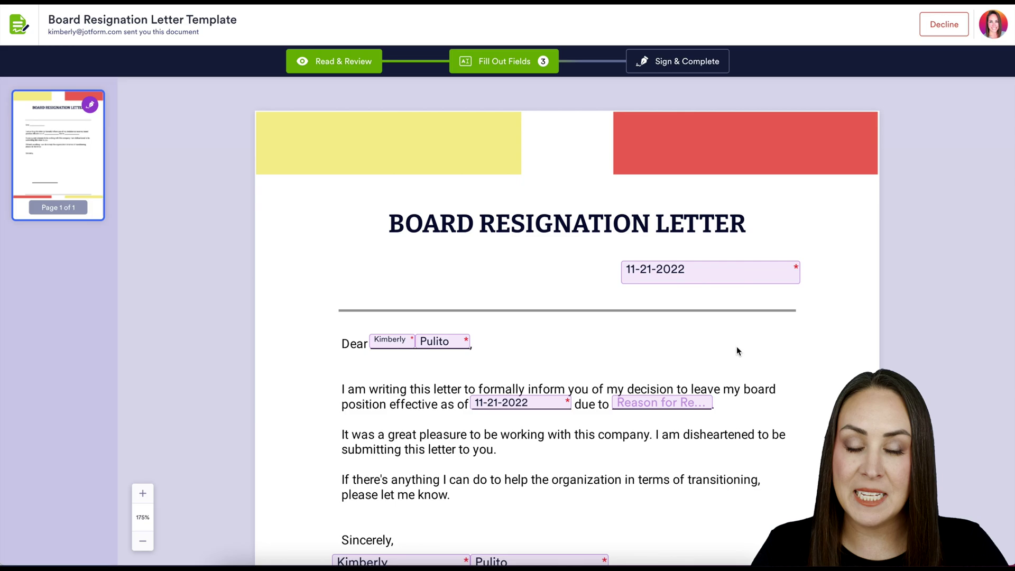
scroll(763, 421, "down", 8)
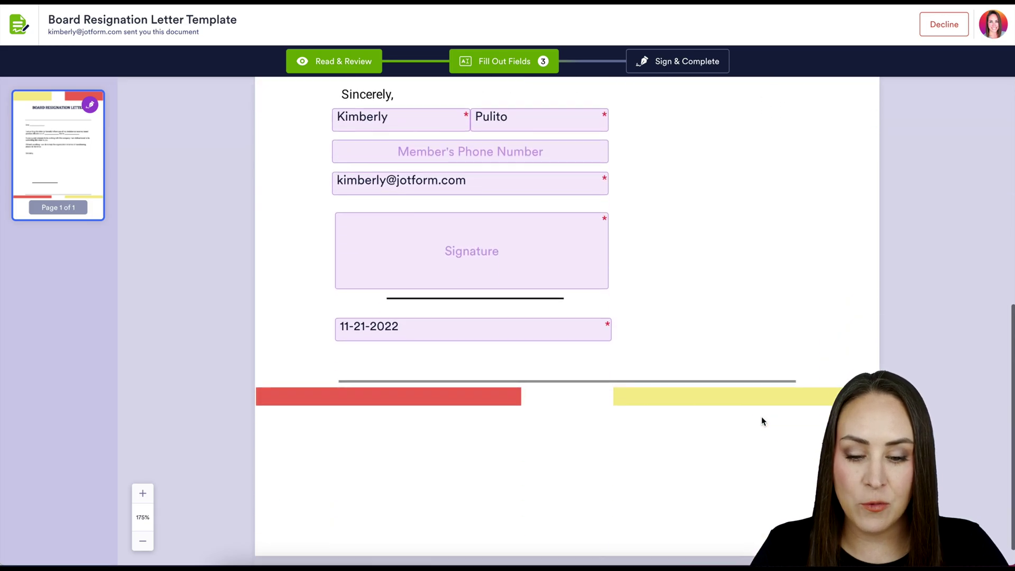
left_click(518, 254)
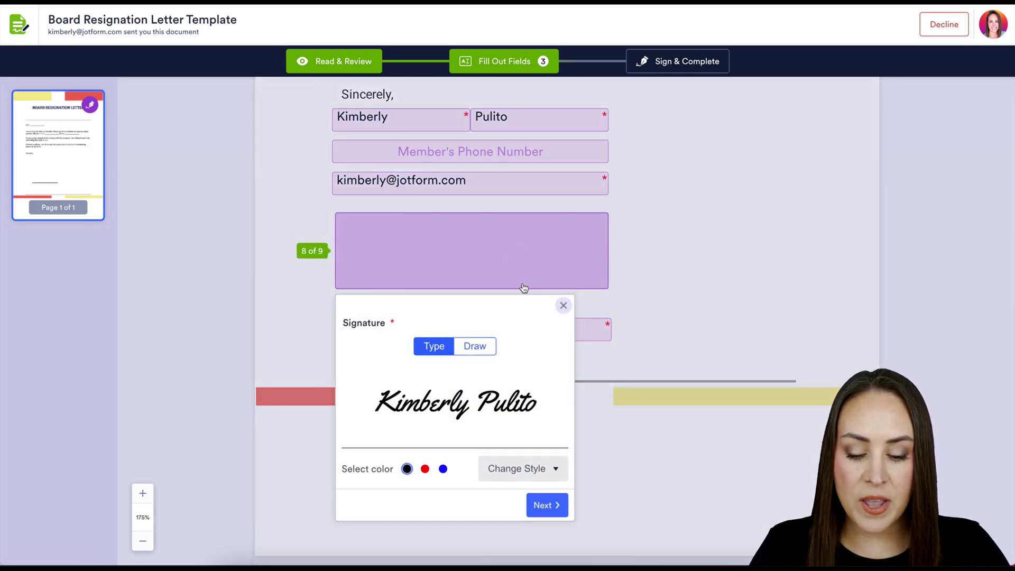
Draw a blue signature into the letter, then Sign & Complete and accept the consent.
left_click(534, 473)
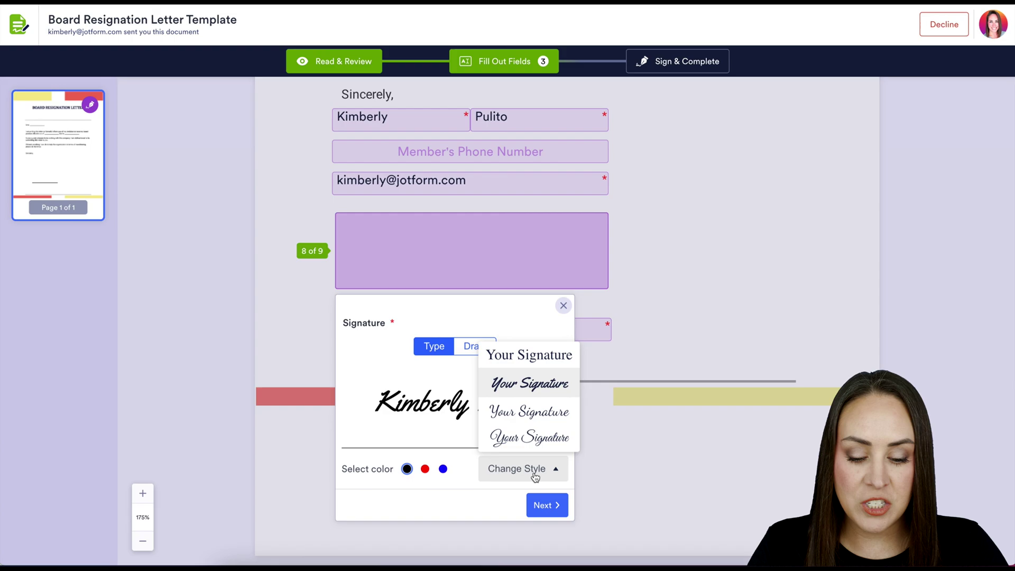
left_click(541, 418)
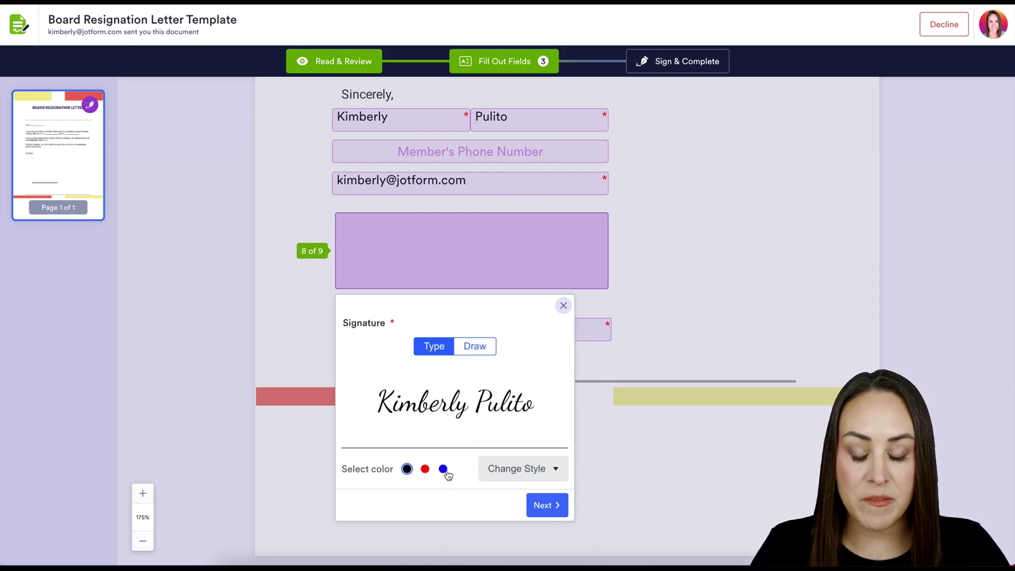
left_click(443, 469)
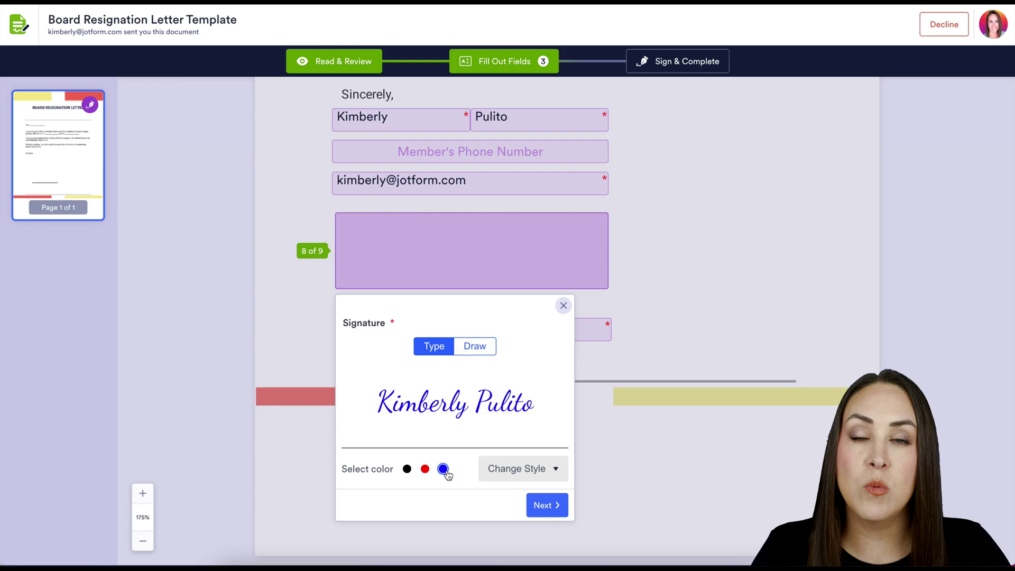
left_click(479, 360)
mouse_move(453, 414)
left_mouse_down()
mouse_move(410, 411)
mouse_move(419, 414)
left_mouse_up()
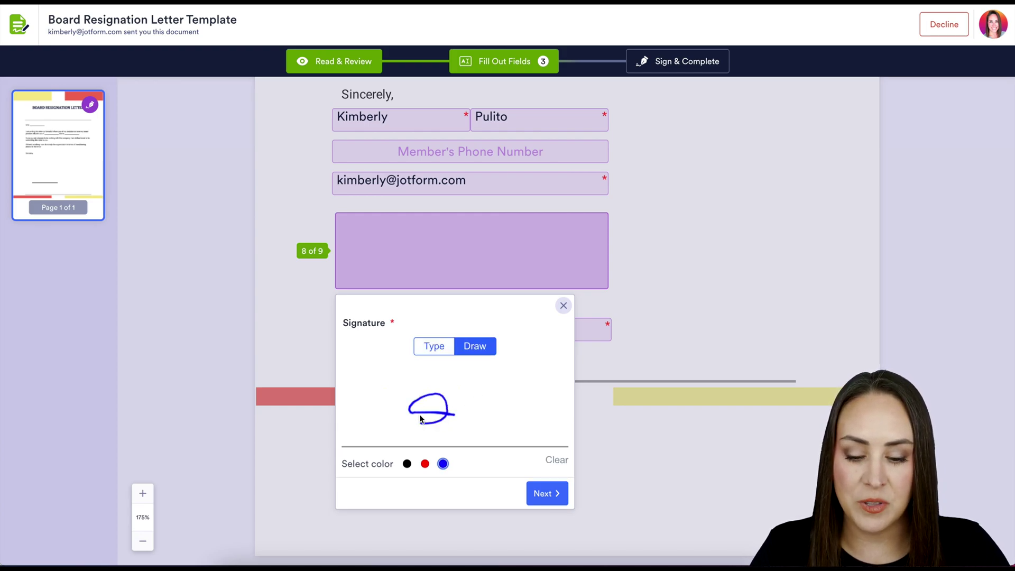
left_click(564, 305)
left_click(691, 61)
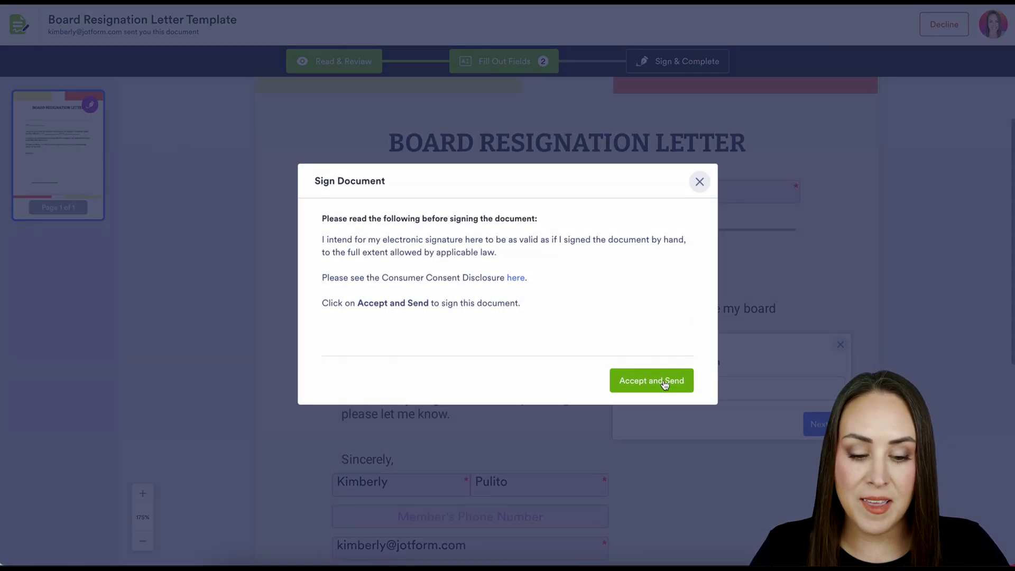
left_click(664, 381)
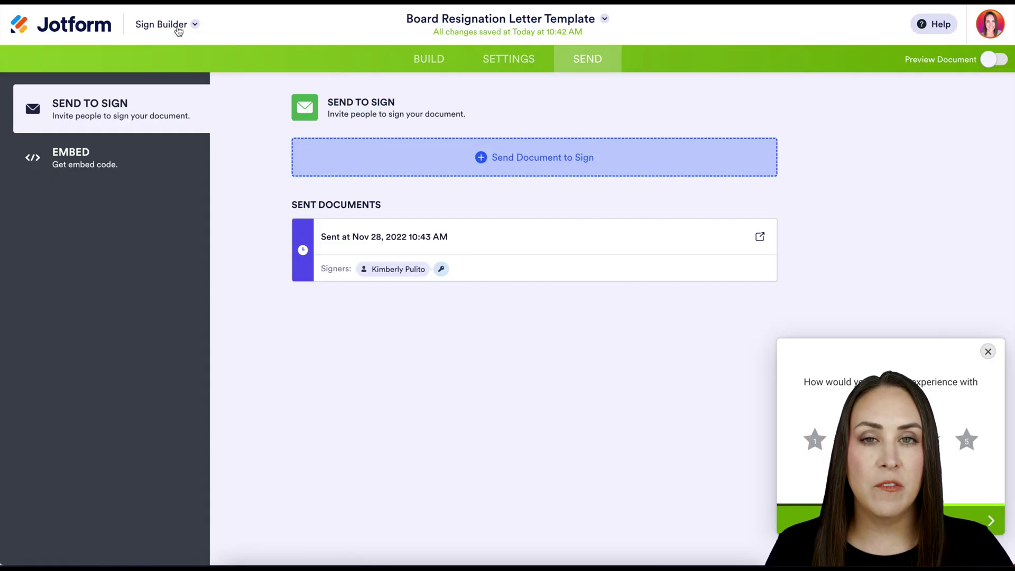
Go to the Sign Inbox and scroll the signed letter down to its COMPLETED audit trail.
left_click(179, 29)
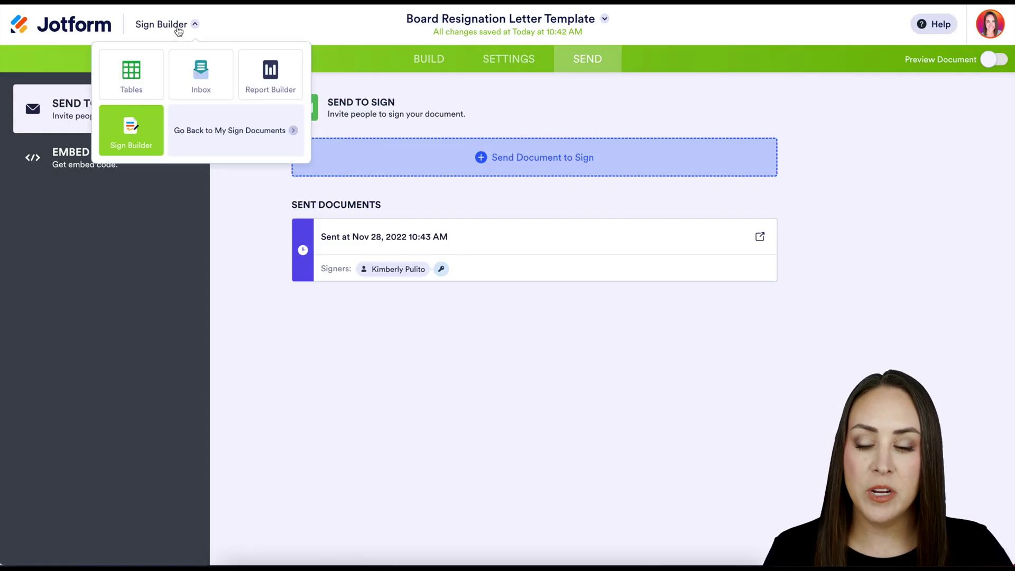
left_click(205, 73)
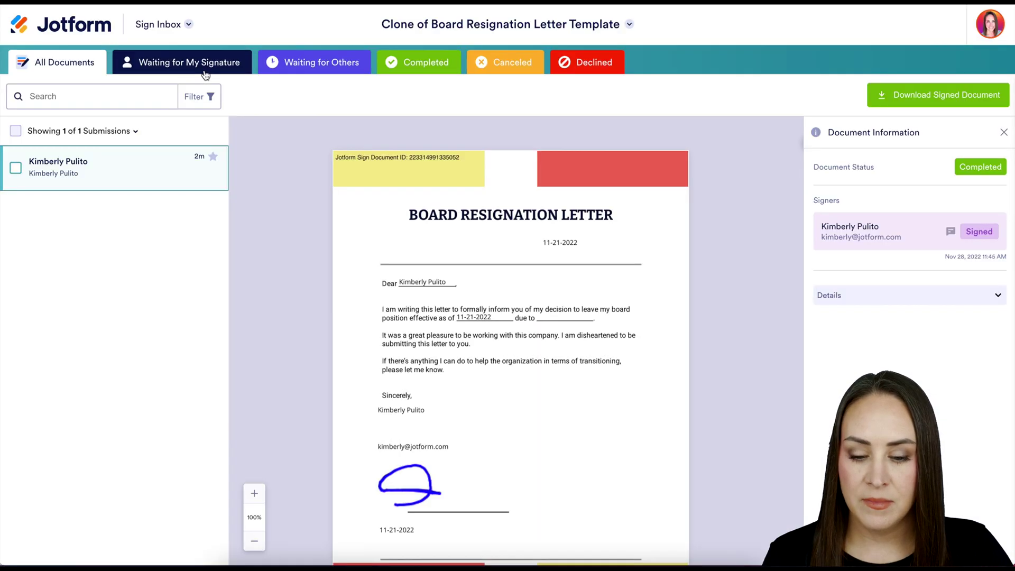
scroll(576, 426, "down", 1)
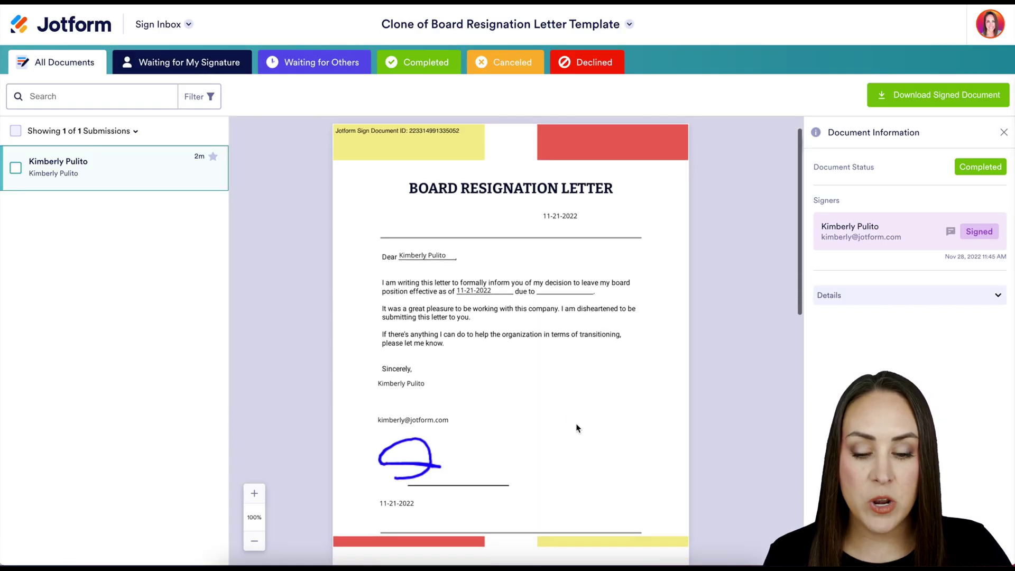
scroll(577, 427, "down", 8)
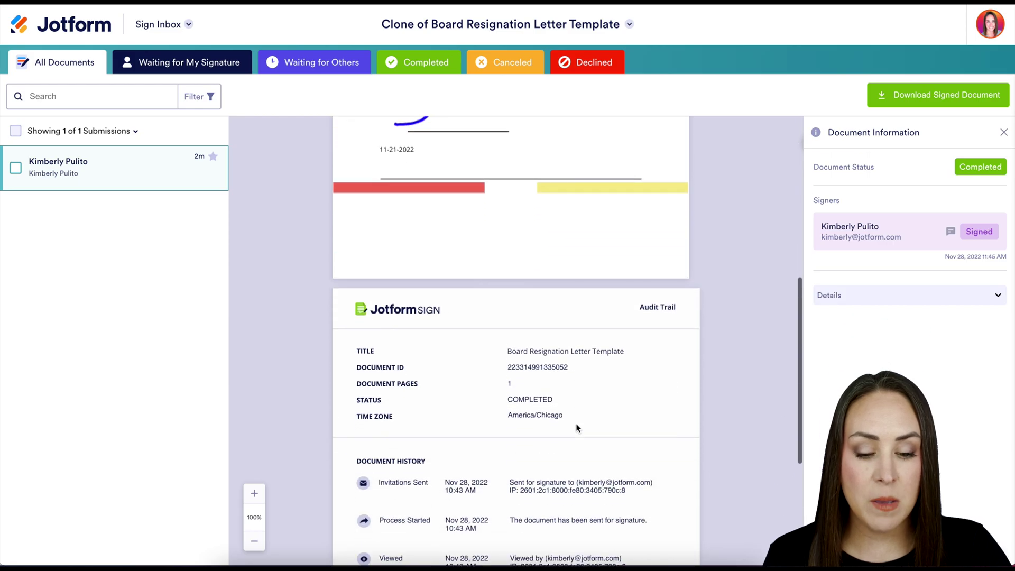